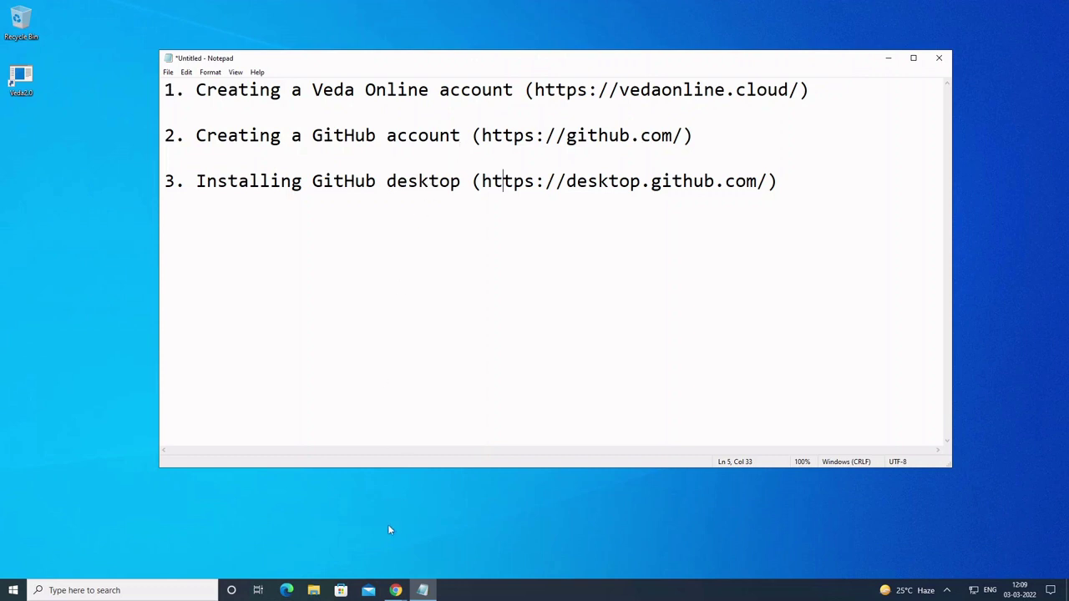
Step: In Chrome, go from the Veda Online home page through Sign In to the Register form
mouse_move(396, 590)
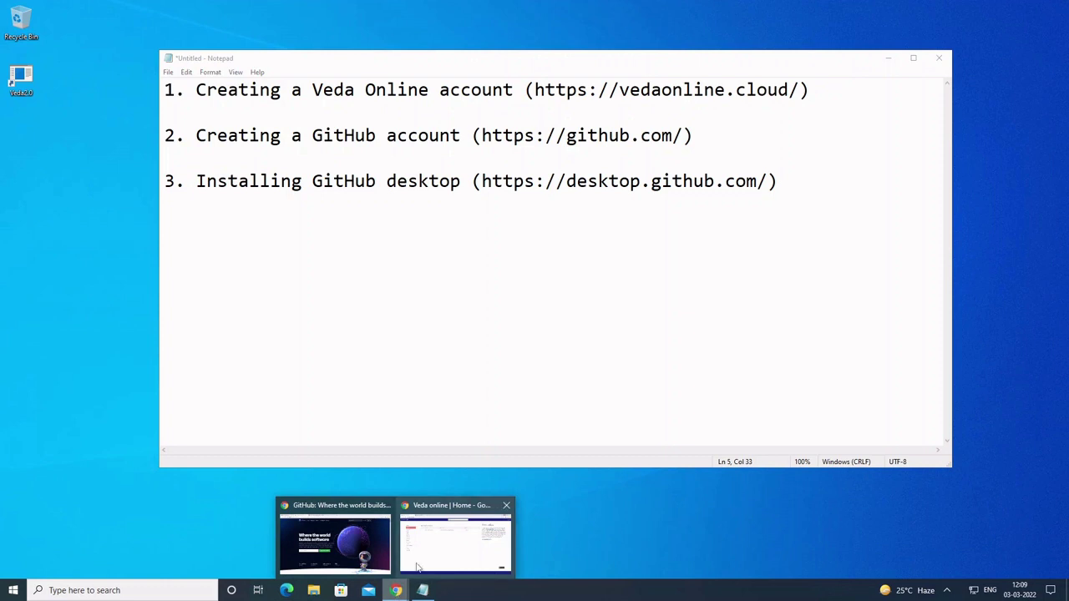
click(416, 568)
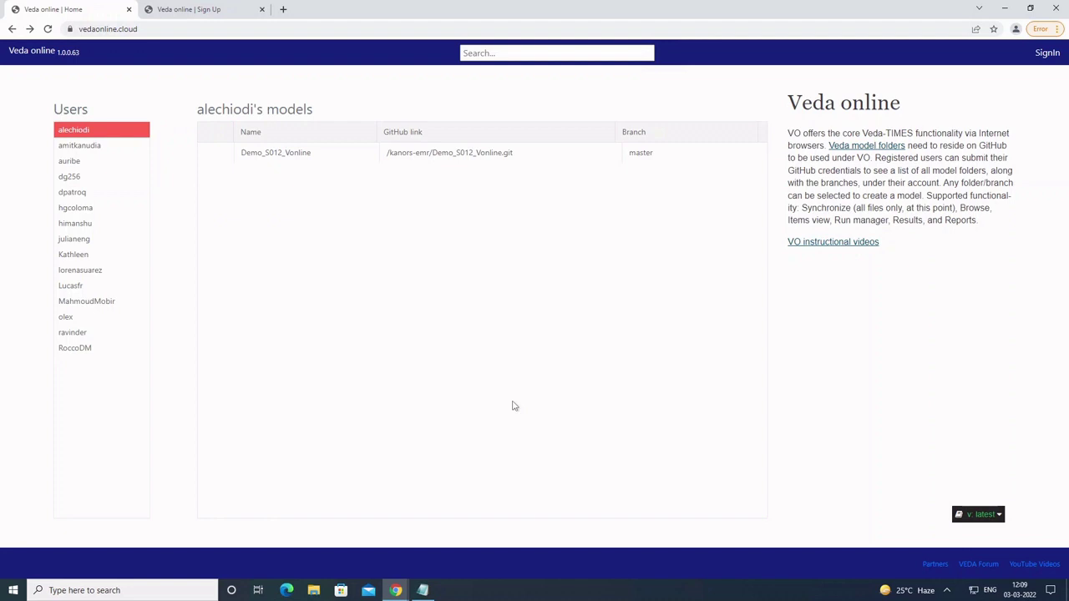
click(1043, 57)
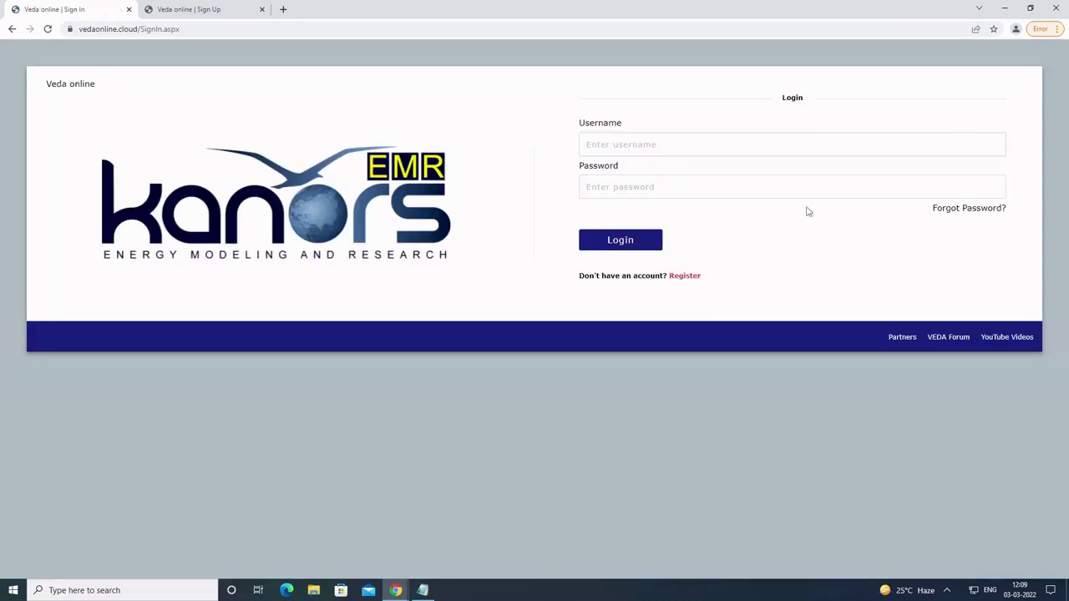
click(693, 278)
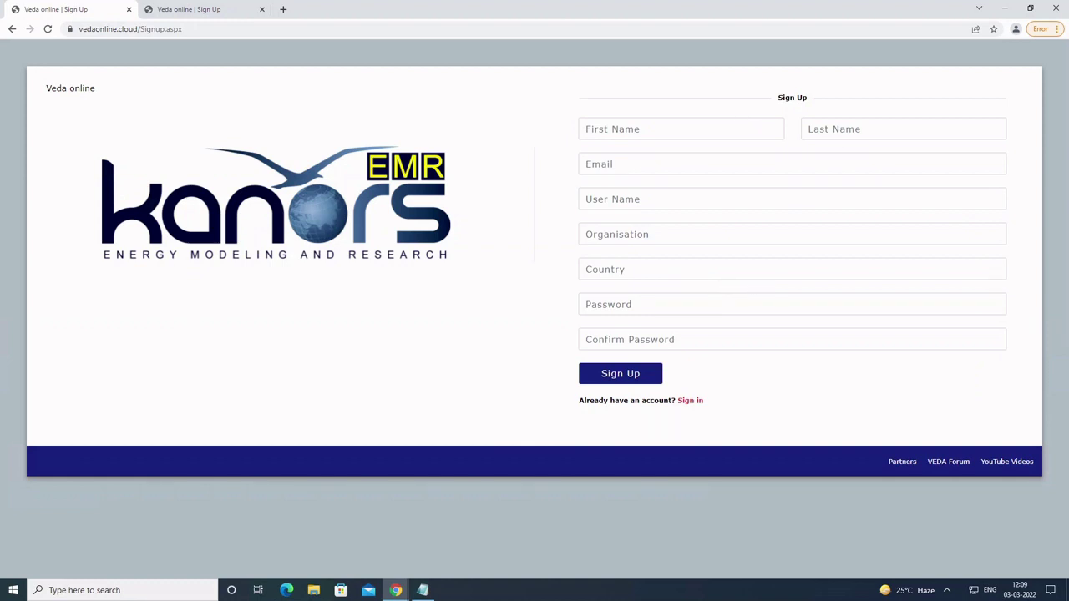
Step: Submit the sign-up form, shorten the username to 6-12 characters, resubmit, and accept the Success message
click(192, 8)
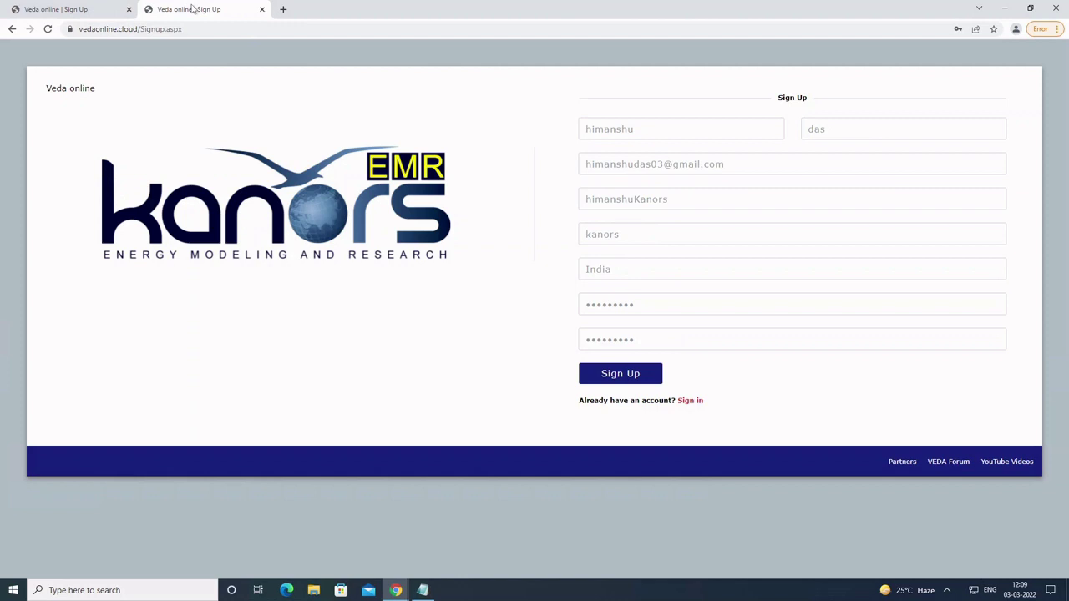
click(592, 374)
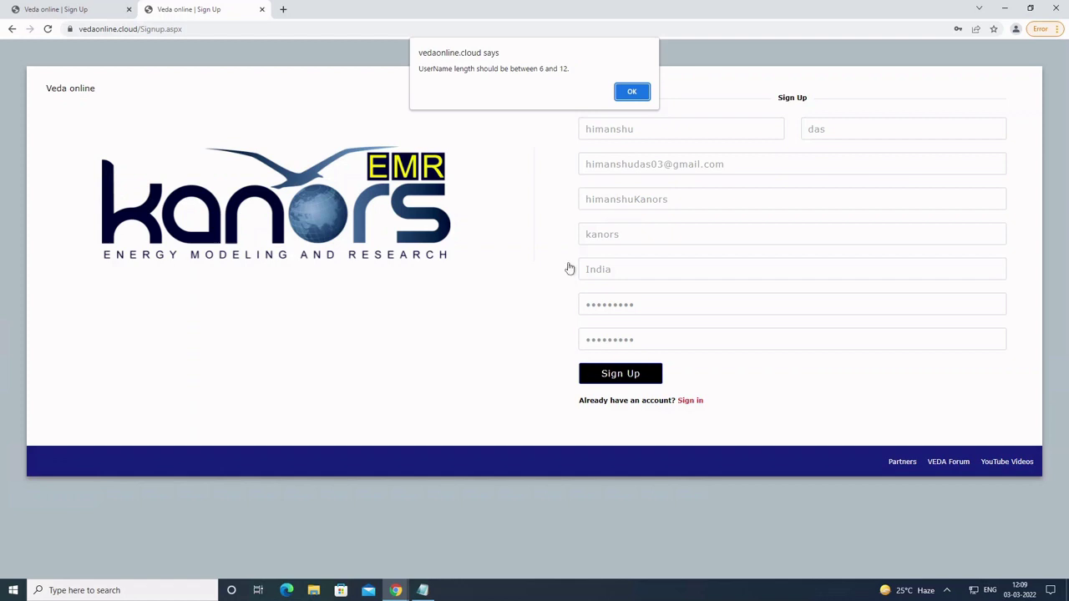
click(622, 97)
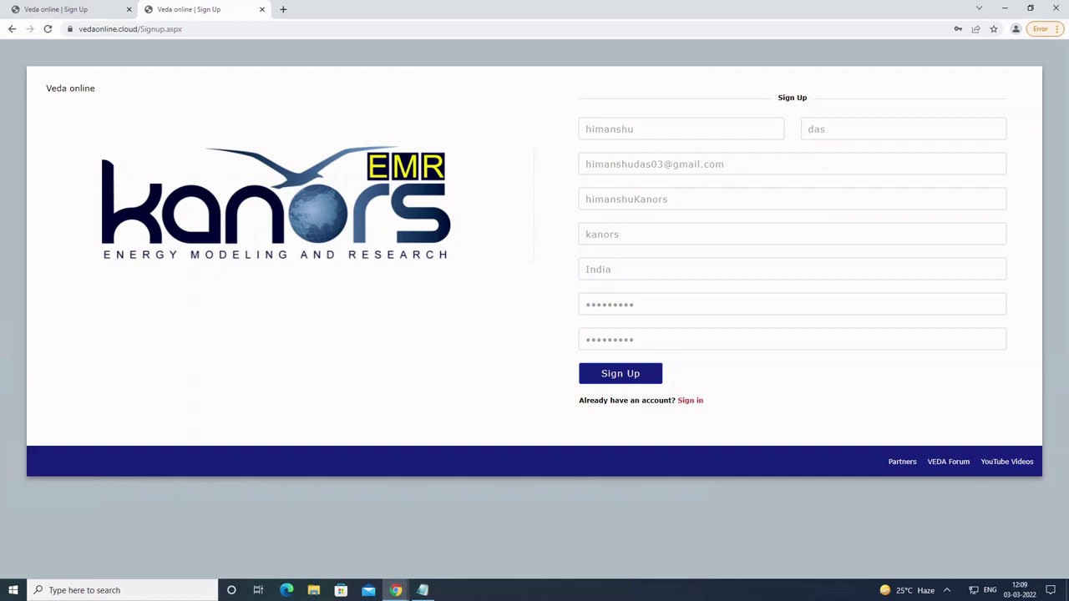
click(668, 199)
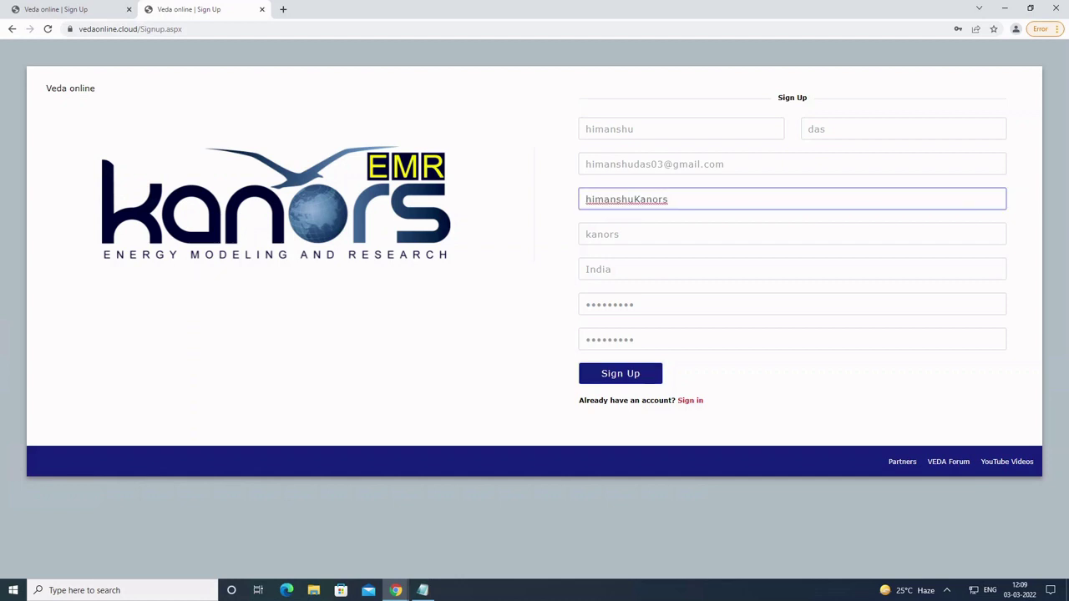
key(BackSpace)
key(BackSpace)
click(630, 385)
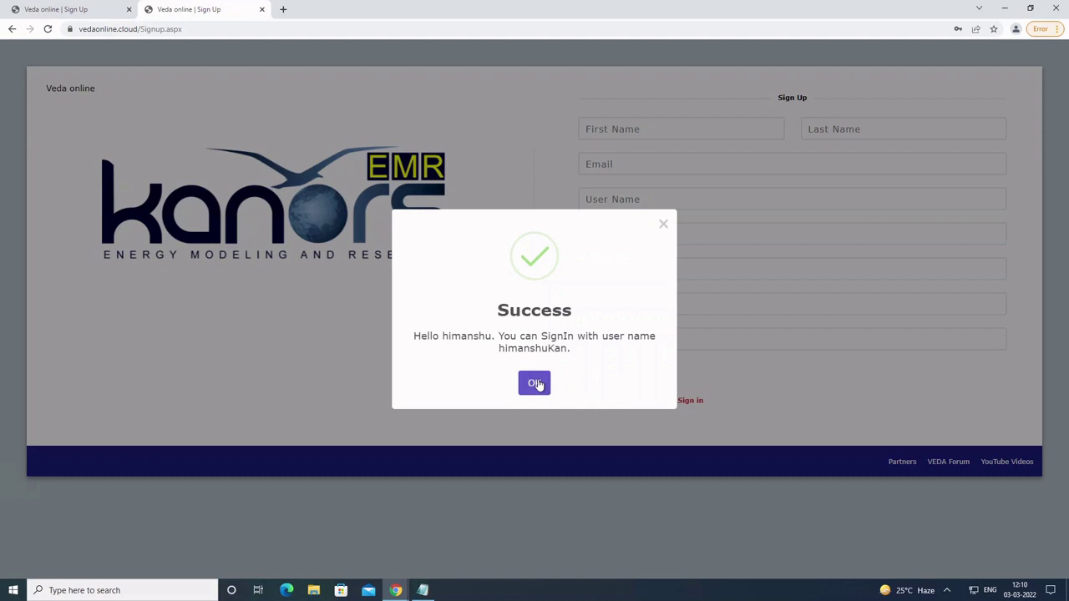
click(535, 383)
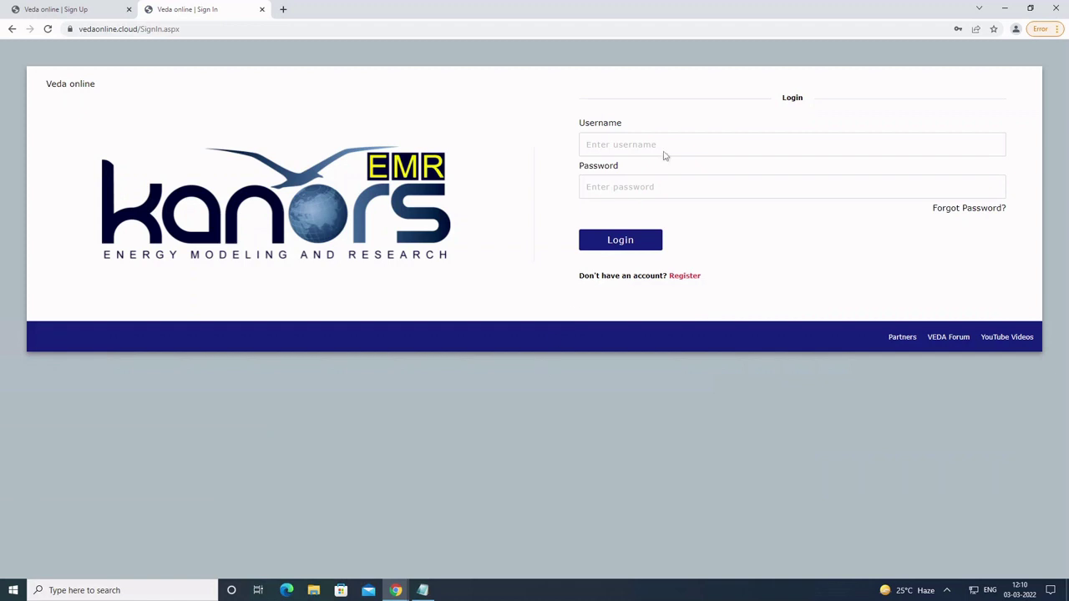
Step: Log in to Veda Online with the new account's username and password
click(666, 154)
text(hi)
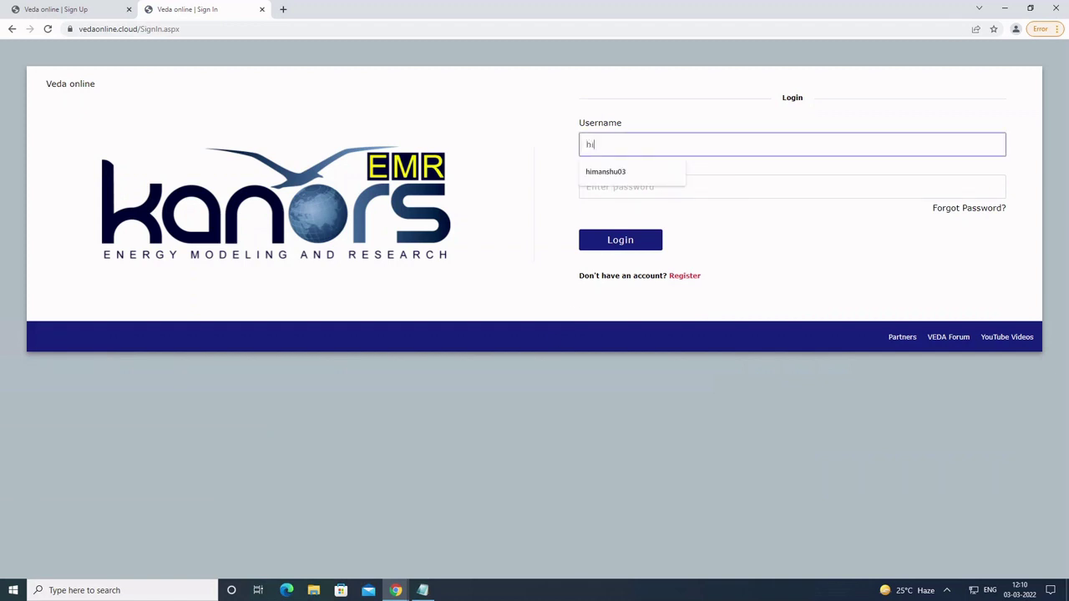
text(manshuKan)
click(791, 187)
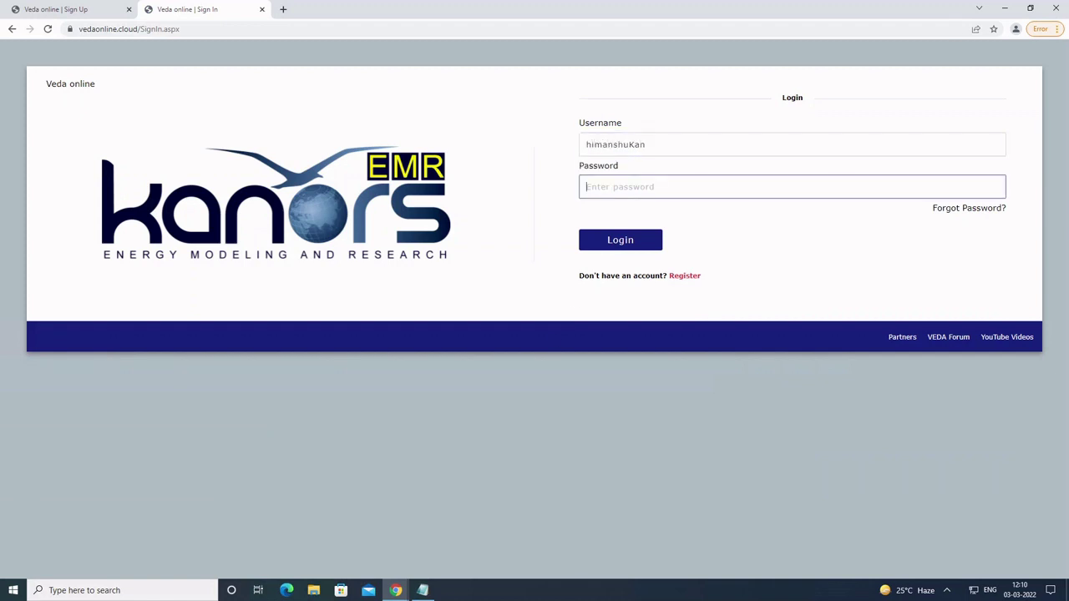
text(•••••••••)
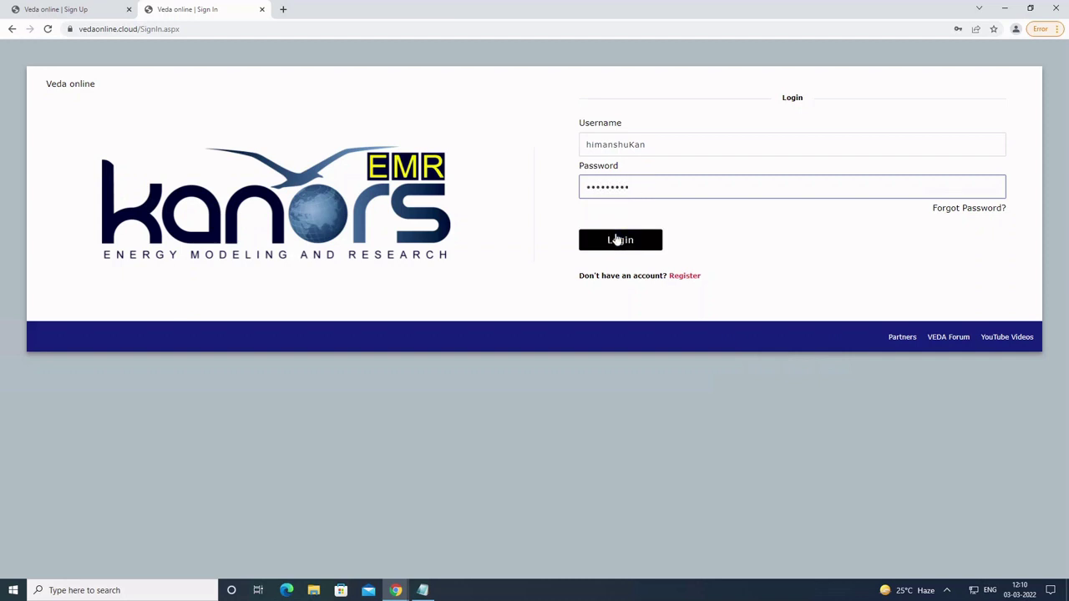
click(616, 241)
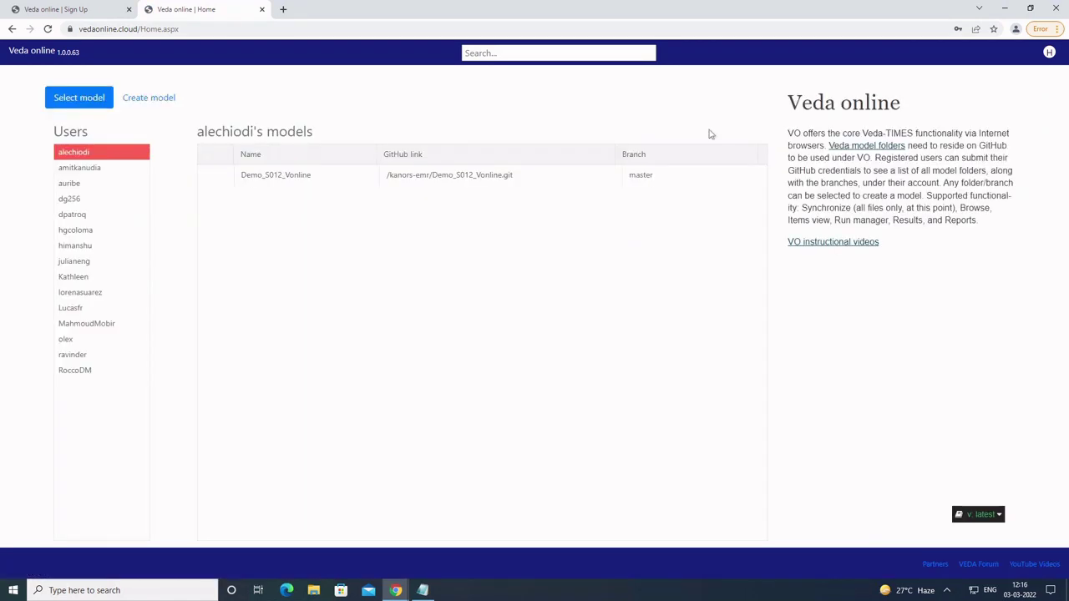
Step: Check the signed-in account in the avatar menu, open Create model, then return to Notepad
click(1049, 52)
click(923, 77)
click(150, 98)
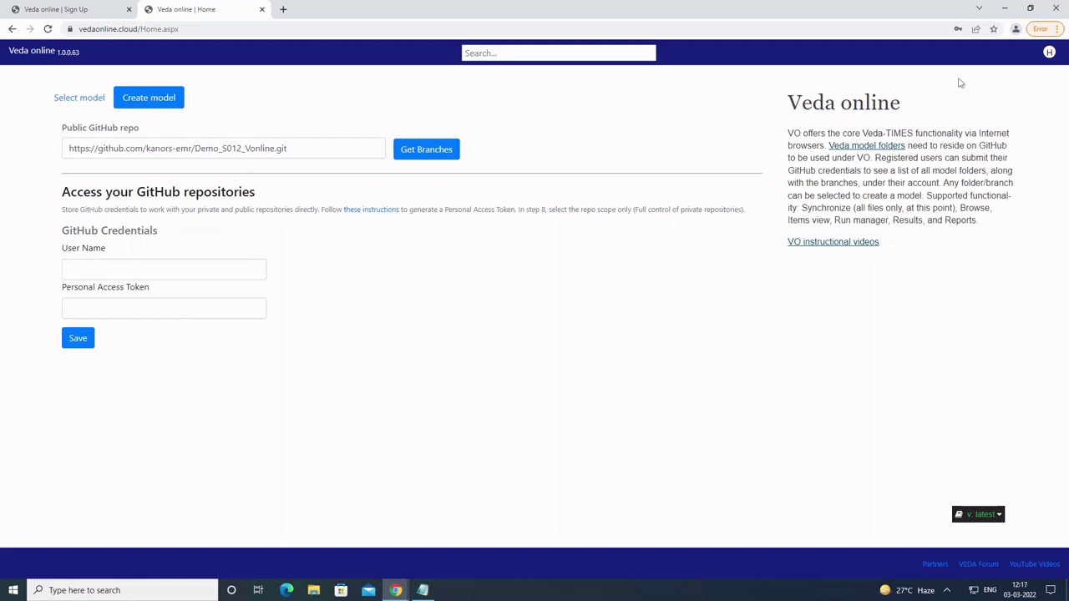
click(1004, 9)
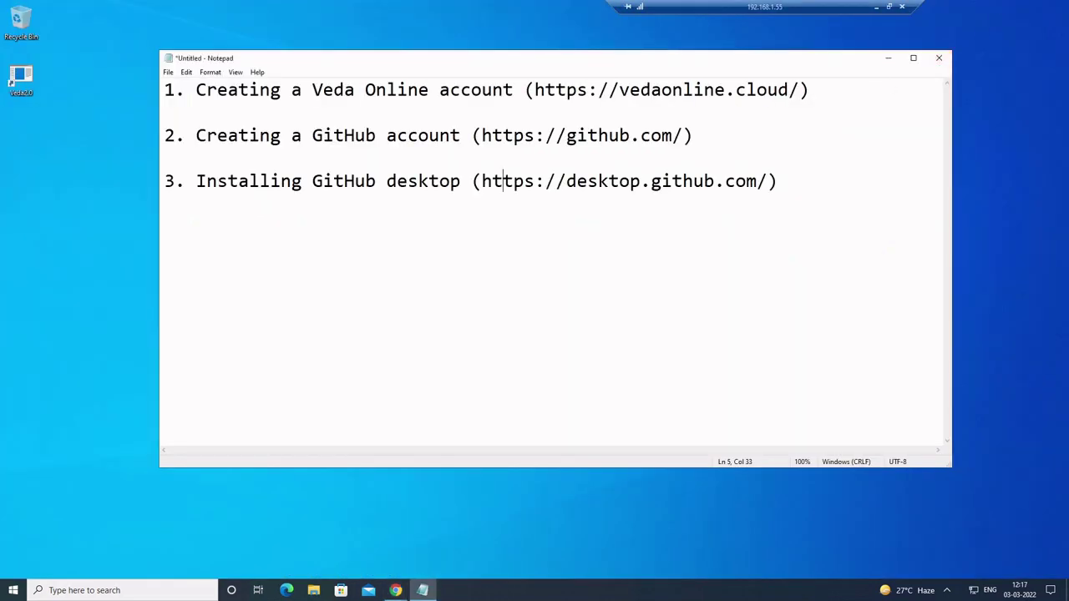
Step: Complete GitHub's sign-up form with email, password and username, and create the account
click(164, 157)
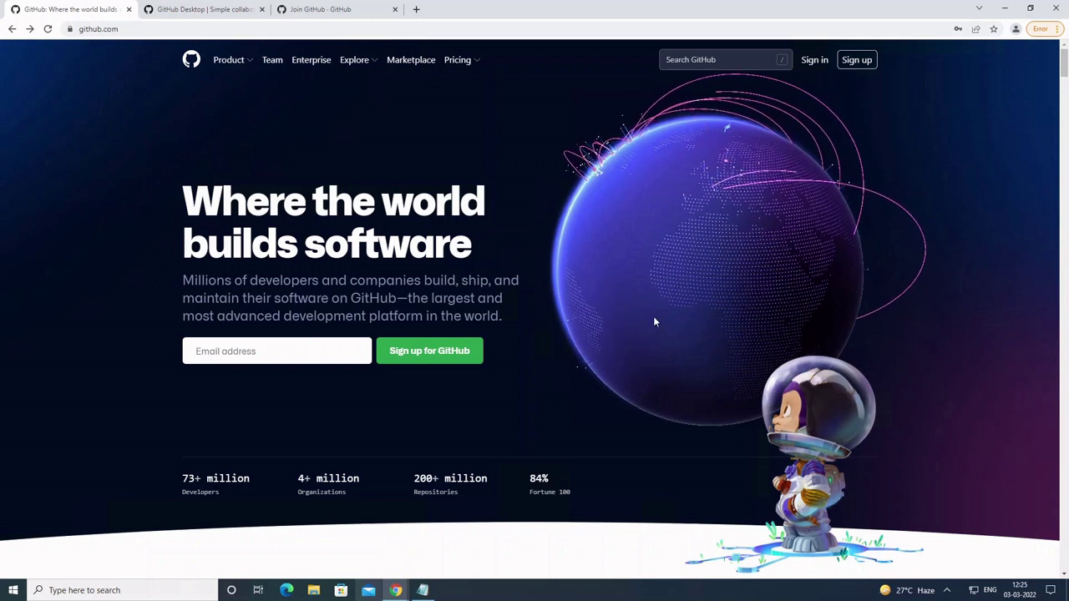
click(851, 62)
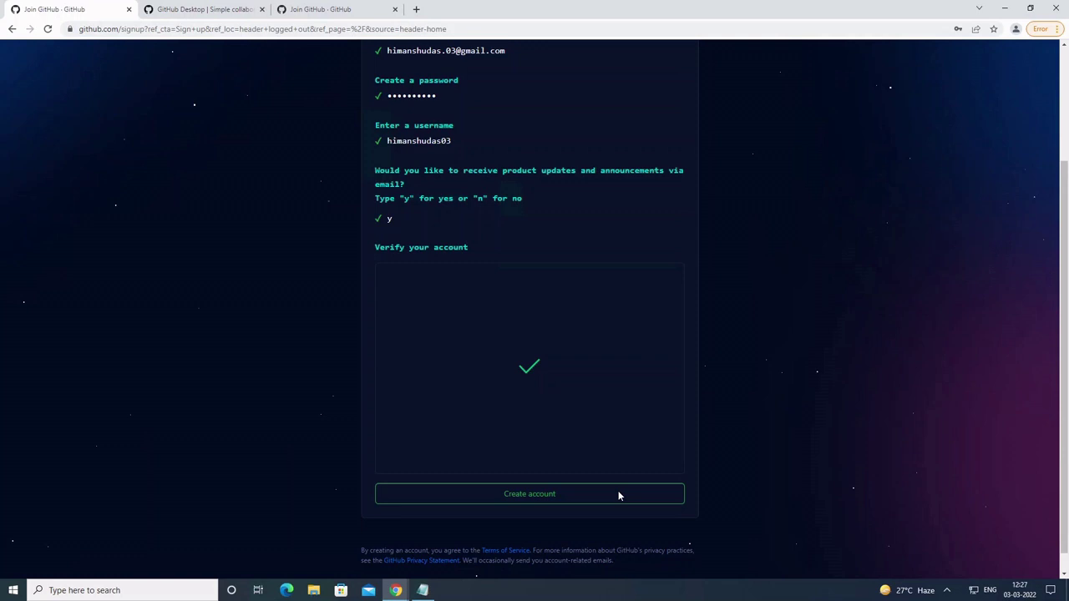
click(598, 494)
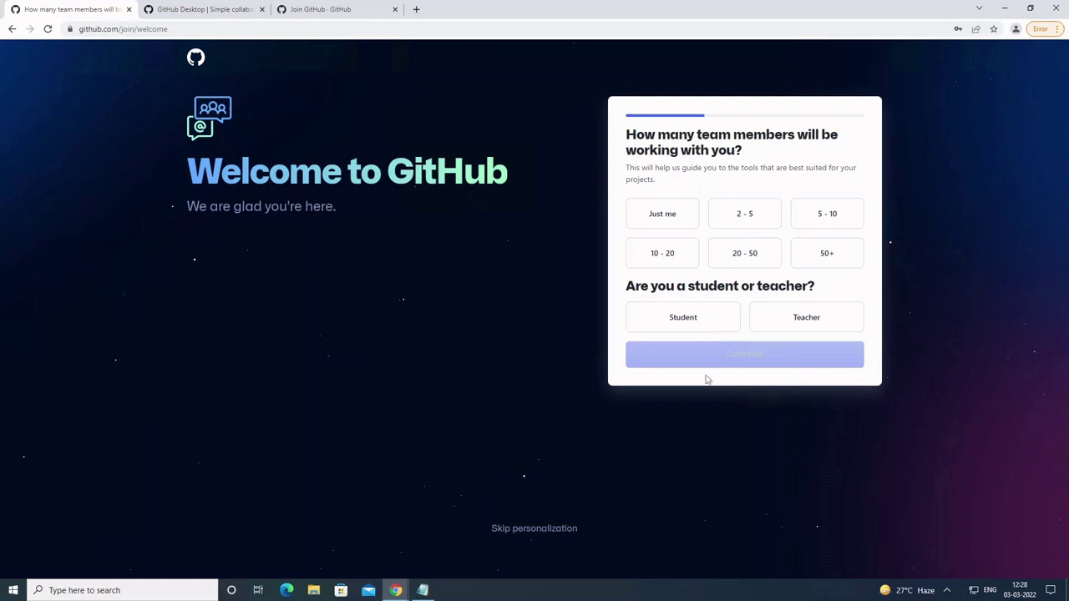
Step: Answer 'Just me', skip personalization, and open Your repositories from the avatar menu
click(660, 222)
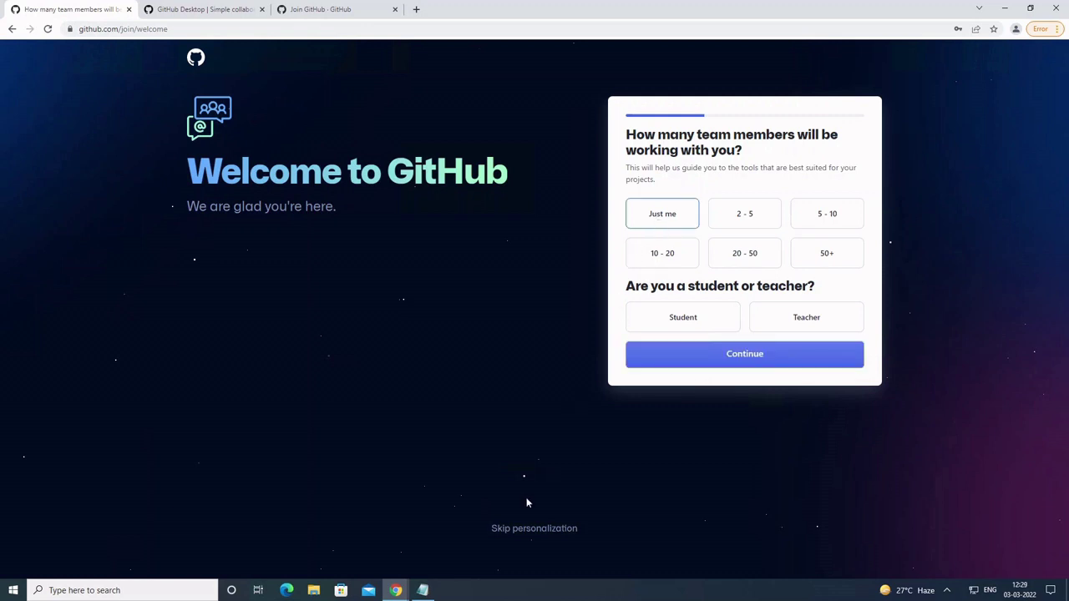
click(515, 528)
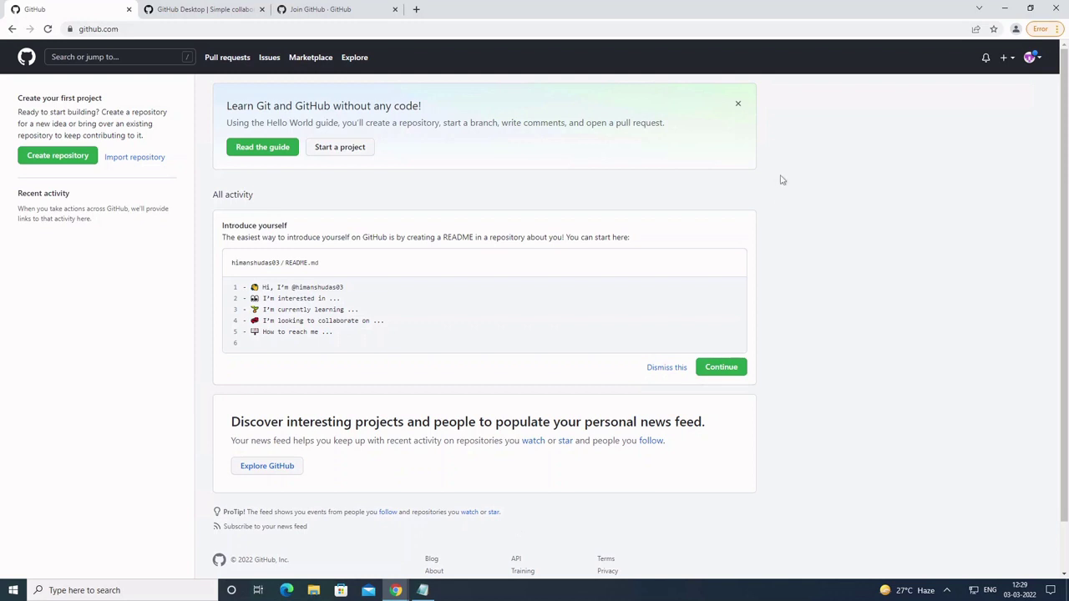
click(1035, 66)
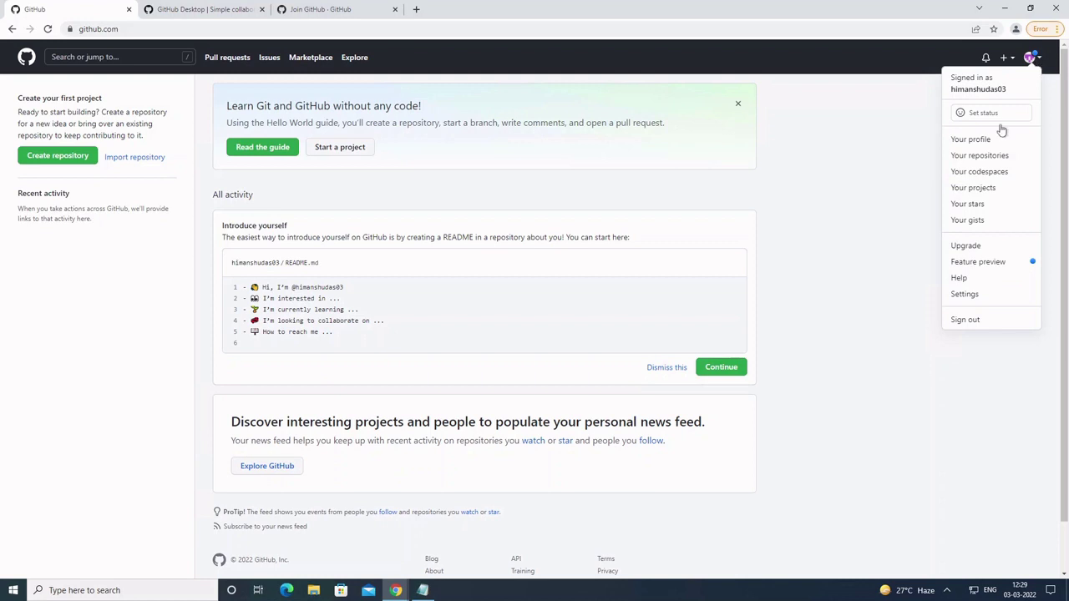
click(985, 155)
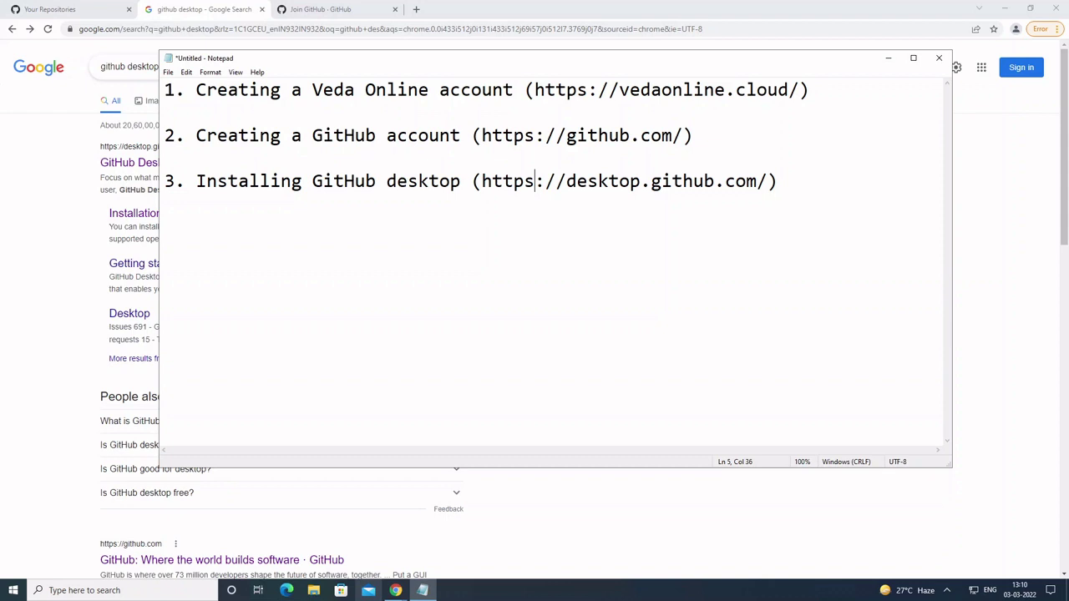
Step: Download the 64-bit Windows GitHub Desktop installer from desktop.github.com and show it in Downloads
click(716, 184)
click(823, 46)
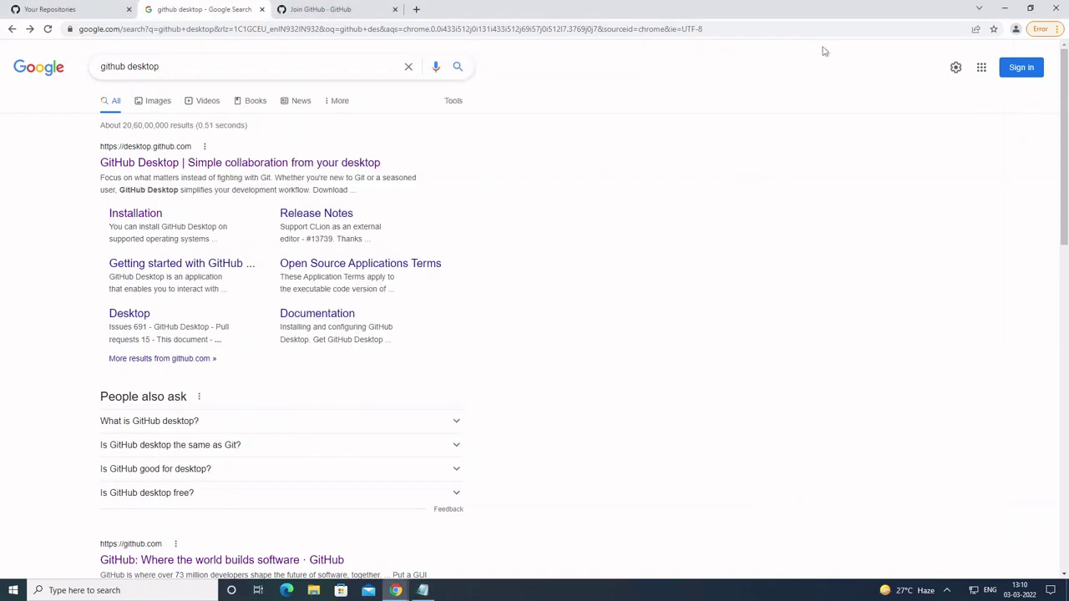
click(305, 165)
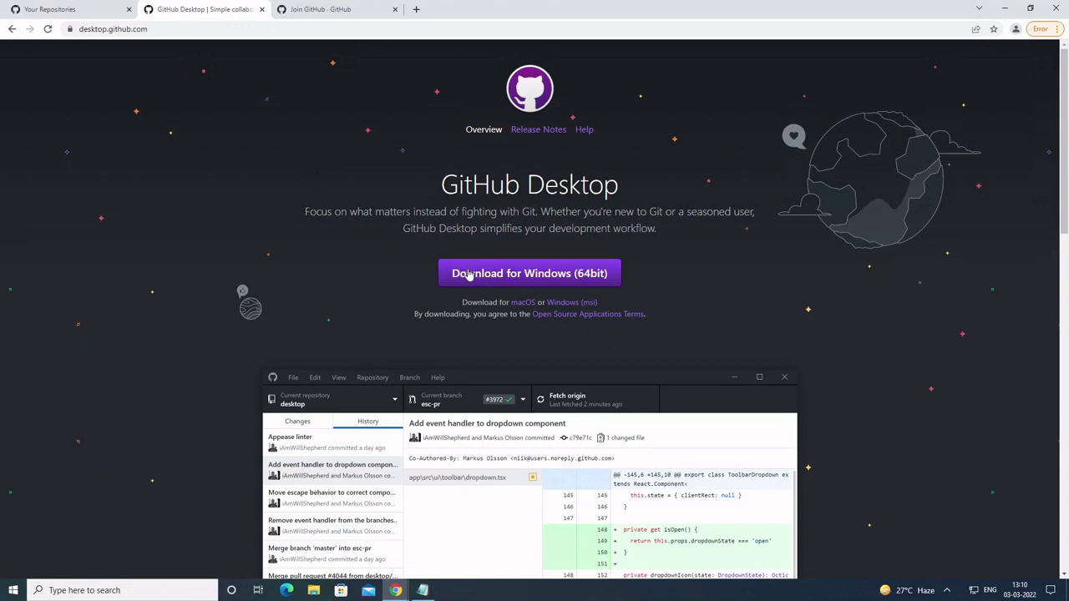
click(469, 276)
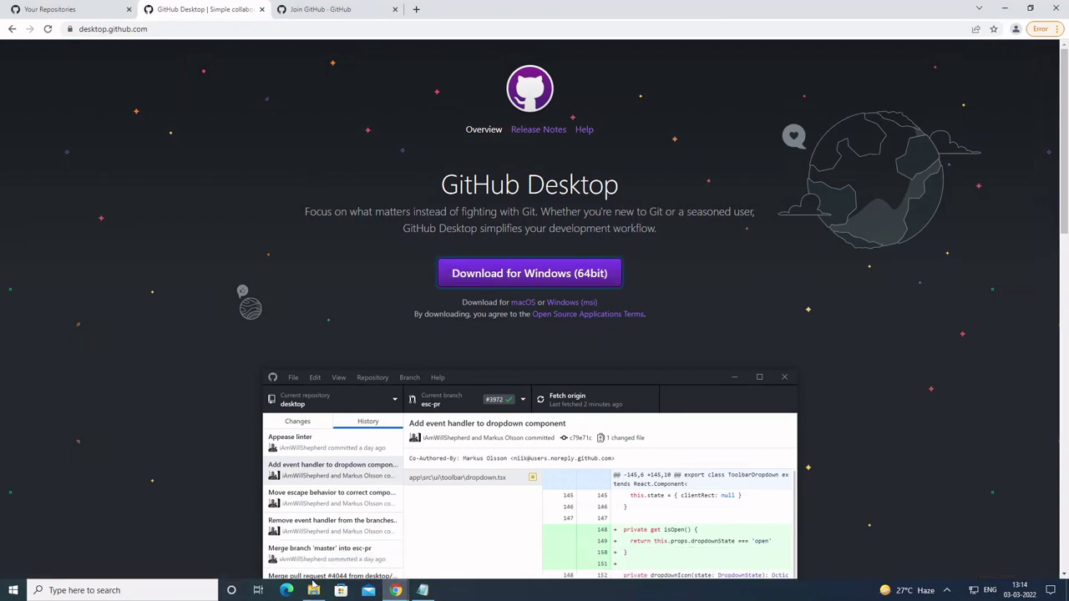
click(313, 591)
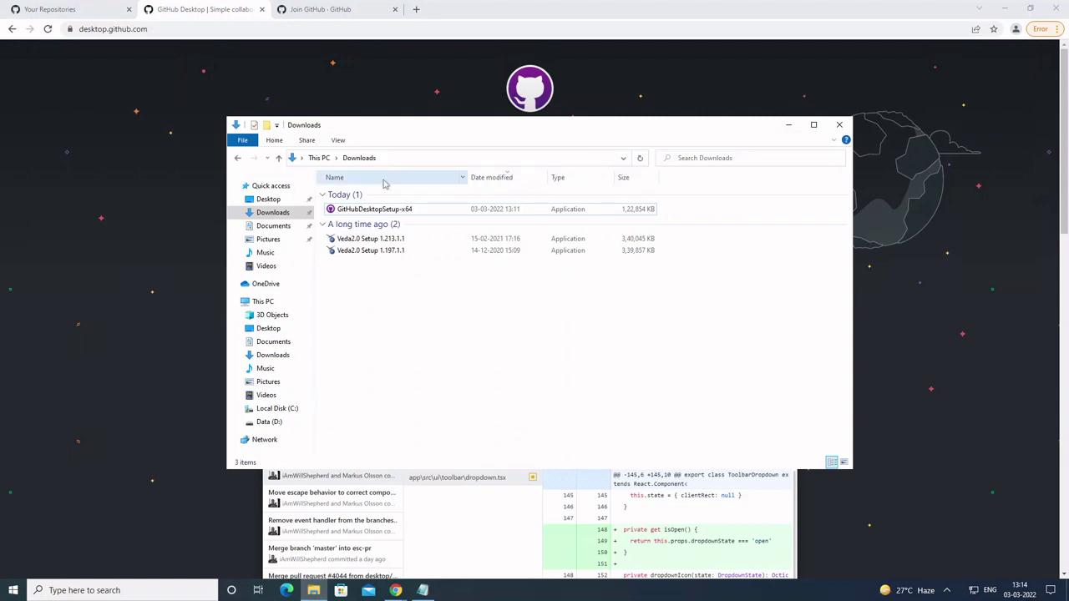
Step: Run GitHubDesktopSetup-x64 from Downloads until the Welcome to GitHub Desktop screen appears
double_click(377, 211)
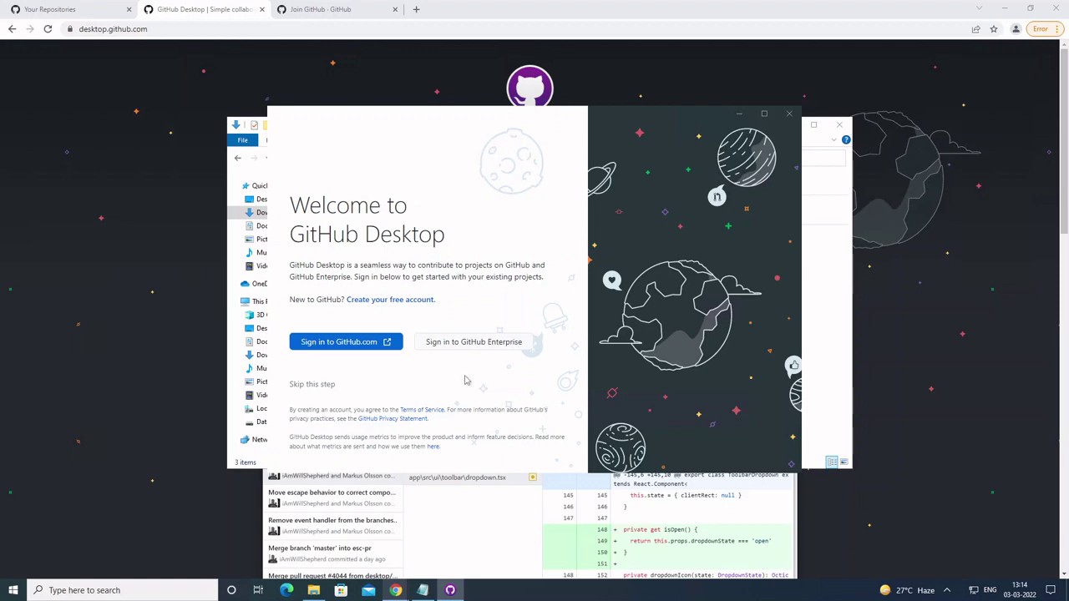
Step: Sign in to GitHub.com in the browser, authorize GitHub Desktop, and open the app again
click(344, 344)
click(347, 342)
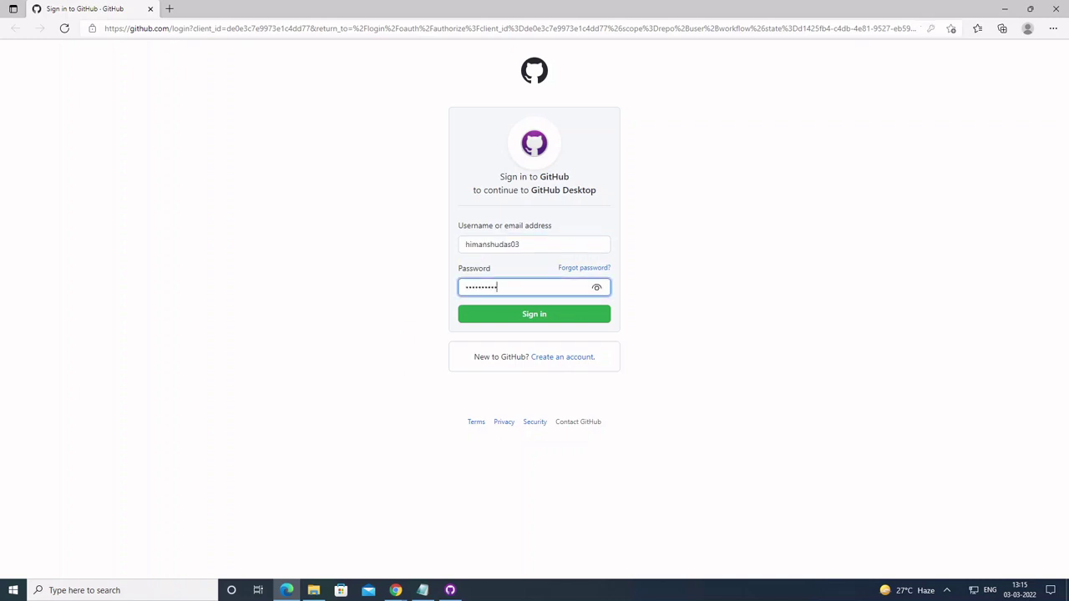
click(513, 320)
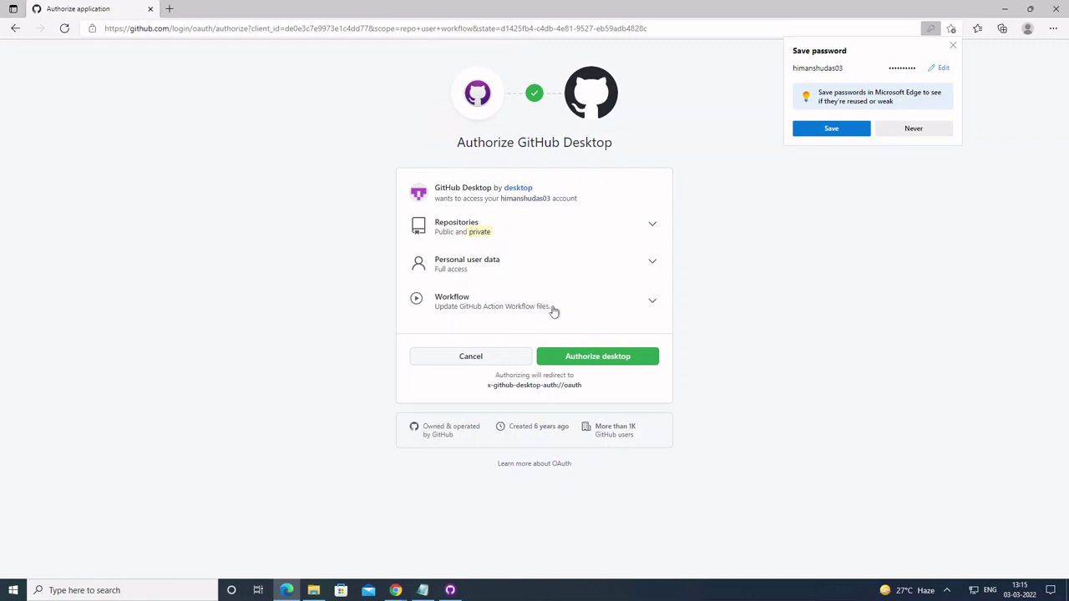
click(584, 358)
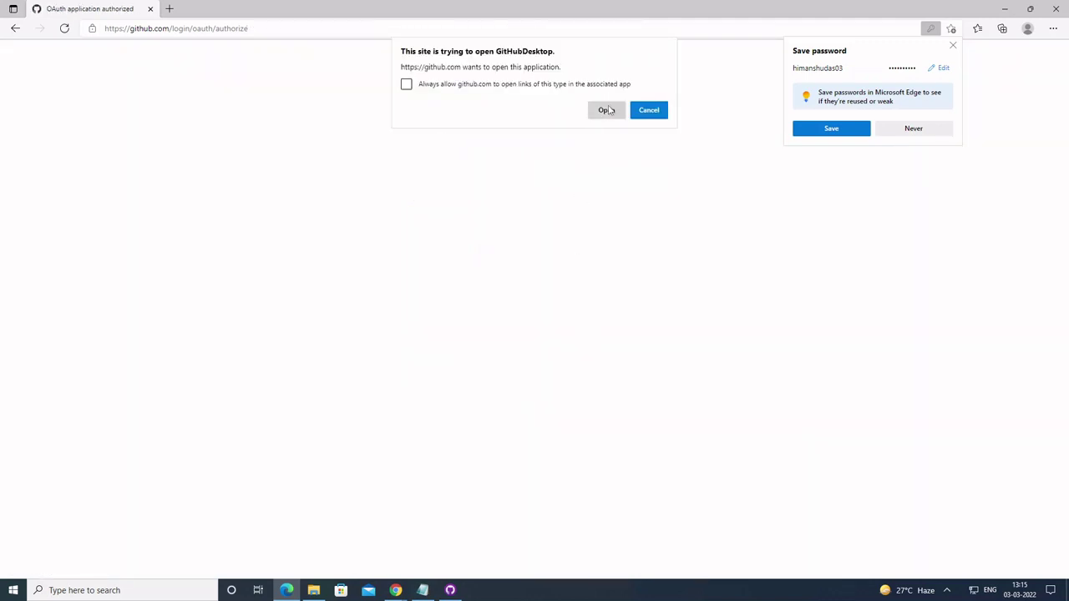
click(608, 110)
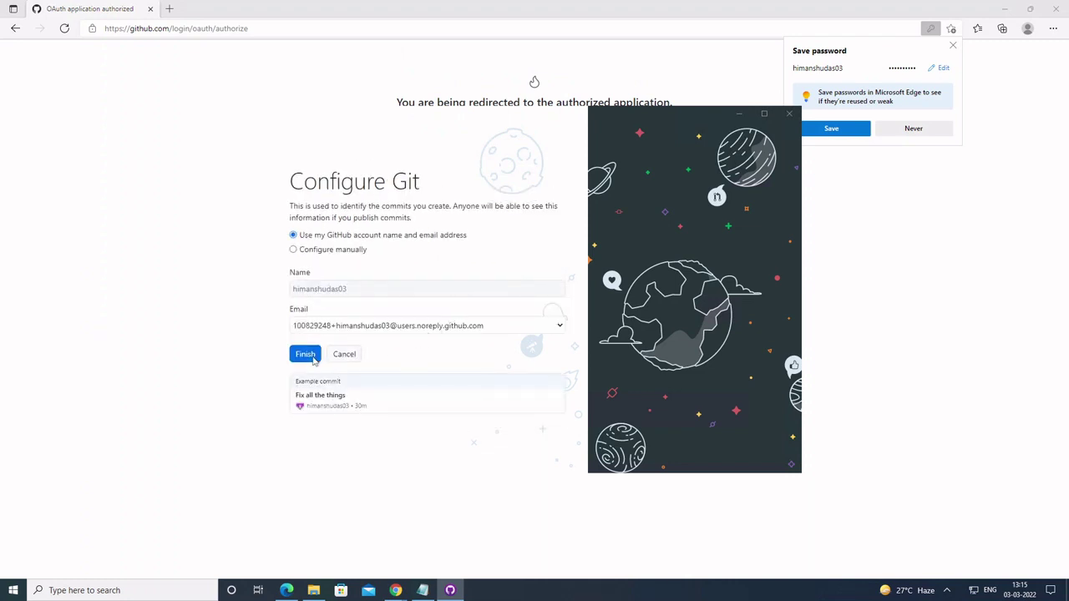
Step: Finish Git configuration with the GitHub account name and email, then view the File menu
click(314, 358)
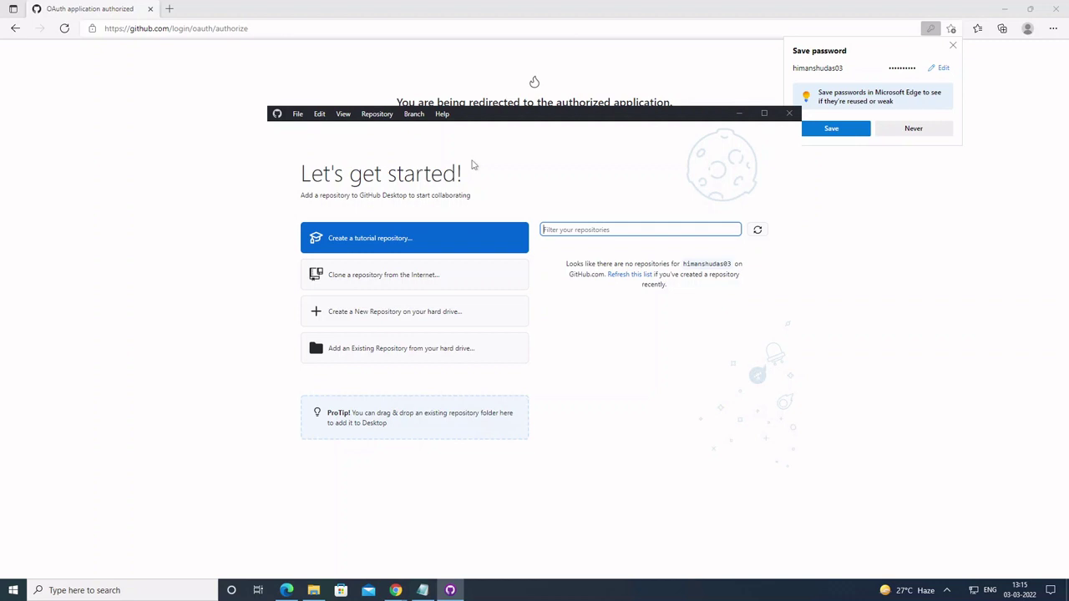
click(298, 115)
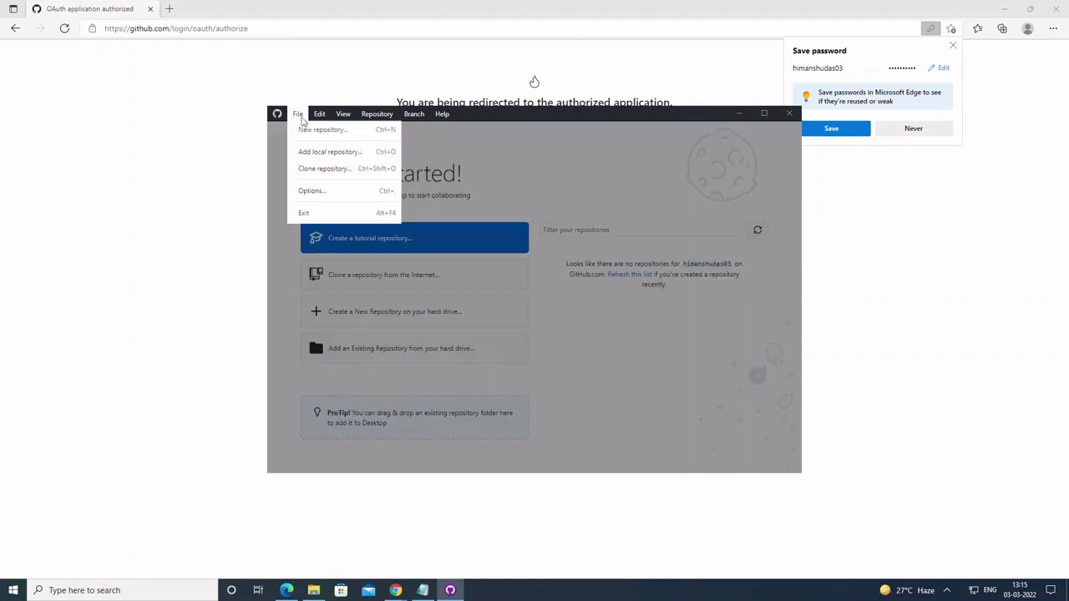